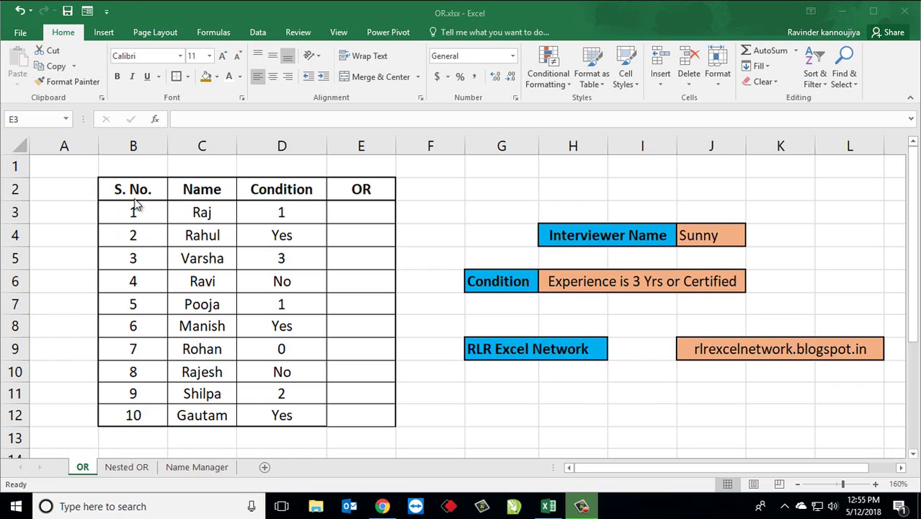
Review the table's serial numbers, names, header row from S. No. to OR, and Condition values.
{"action": "left_click_drag", "start_coordinate": [132, 211], "coordinate": [164, 419]}
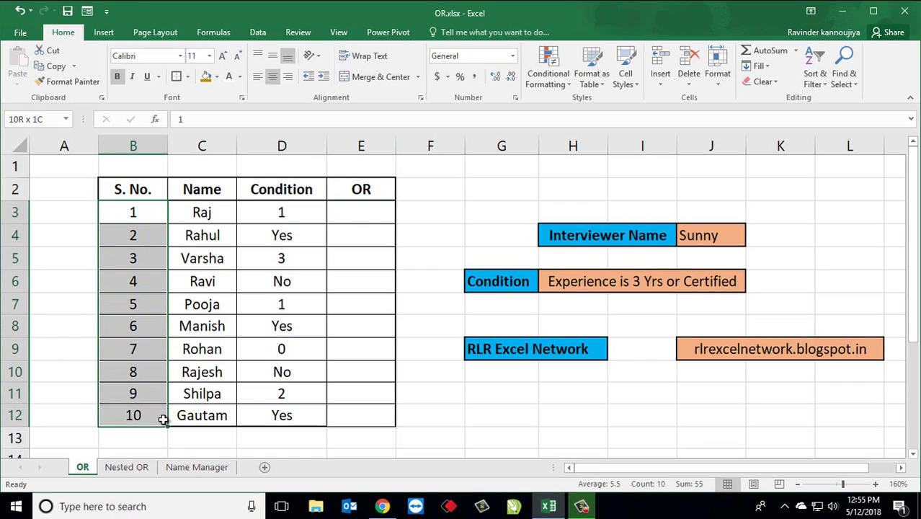
{"action": "left_click_drag", "start_coordinate": [206, 215], "coordinate": [220, 410]}
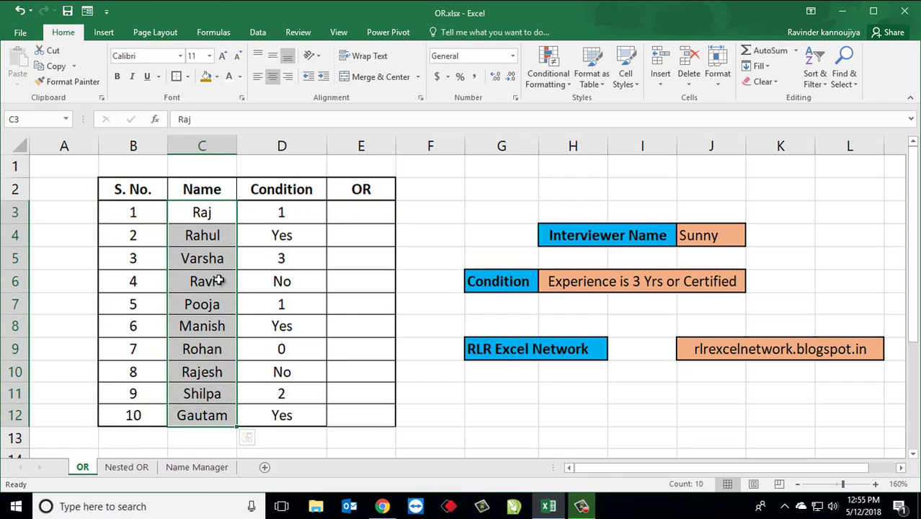
{"action": "left_click", "coordinate": [137, 192]}
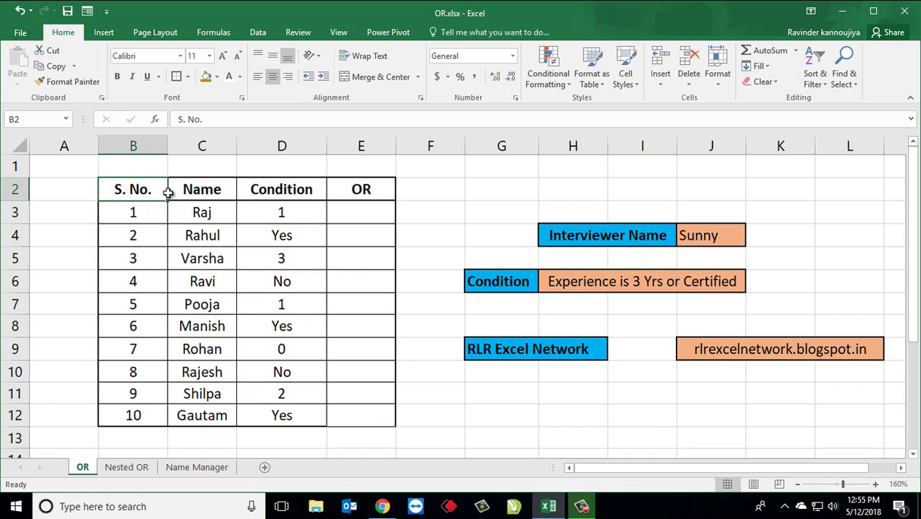
{"action": "left_click_drag", "start_coordinate": [167, 193], "coordinate": [333, 188]}
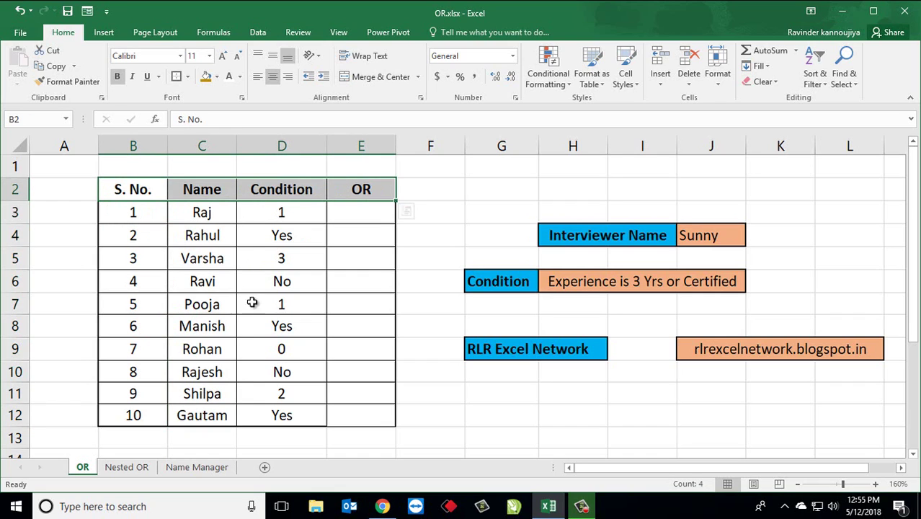
{"action": "left_click", "coordinate": [293, 227]}
{"action": "left_click_drag", "start_coordinate": [292, 205], "coordinate": [298, 415]}
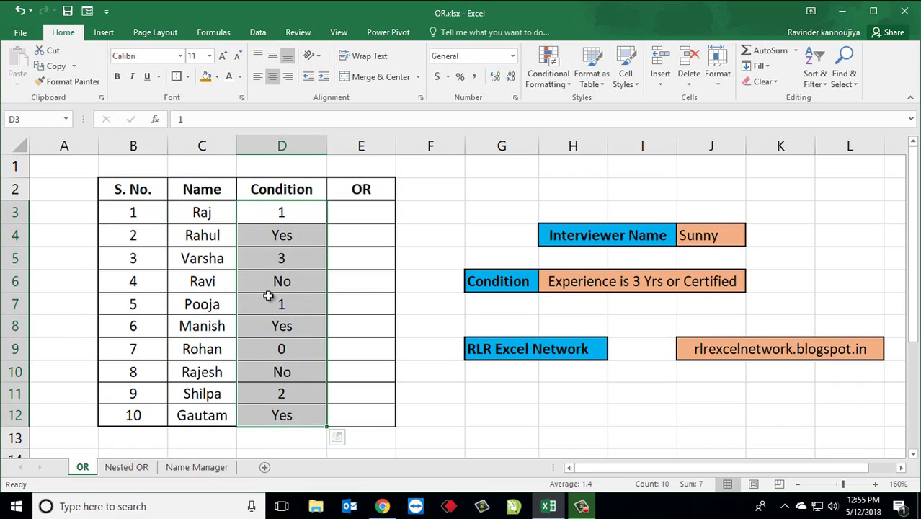
{"action": "left_click", "coordinate": [298, 236]}
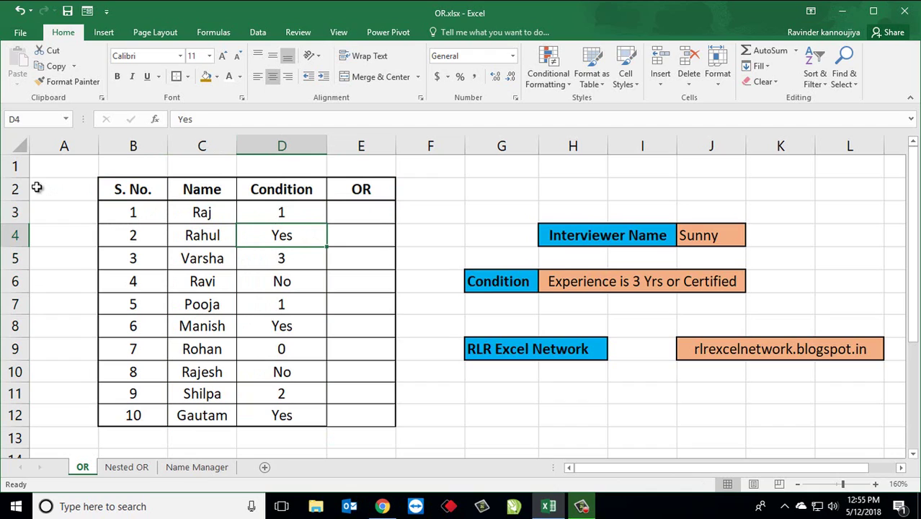
{"action": "left_click", "coordinate": [681, 235]}
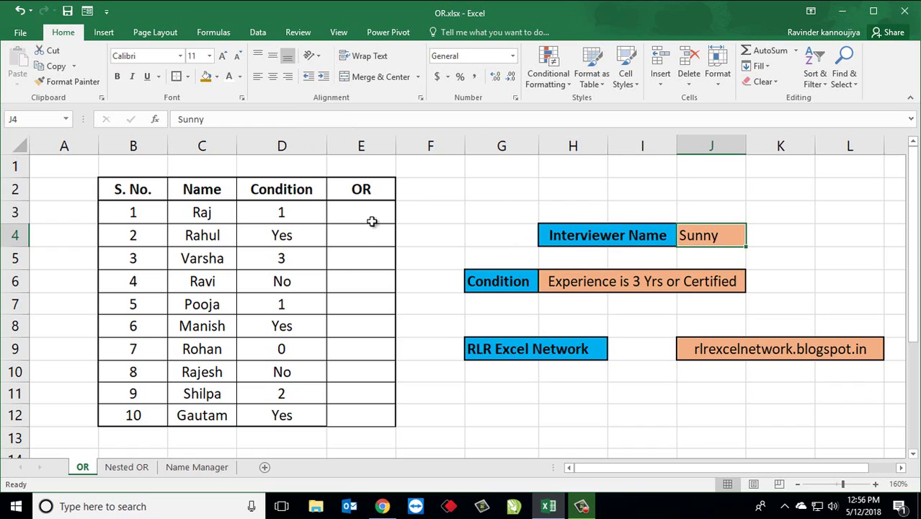
Enter =OR(D3=3,D3="Yes") in E3, which returns FALSE for the first row.
{"action": "left_click", "coordinate": [355, 203]}
{"action": "type", "text": "="}
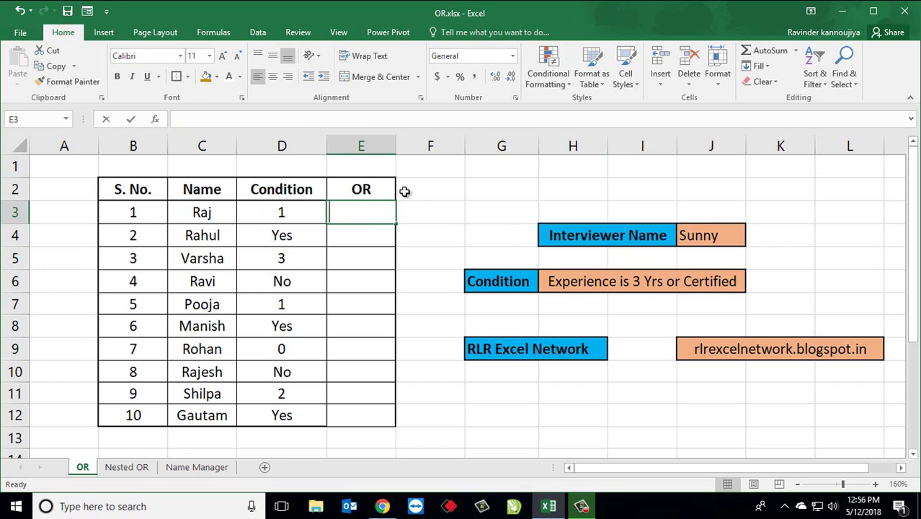
{"action": "type", "text": "or"}
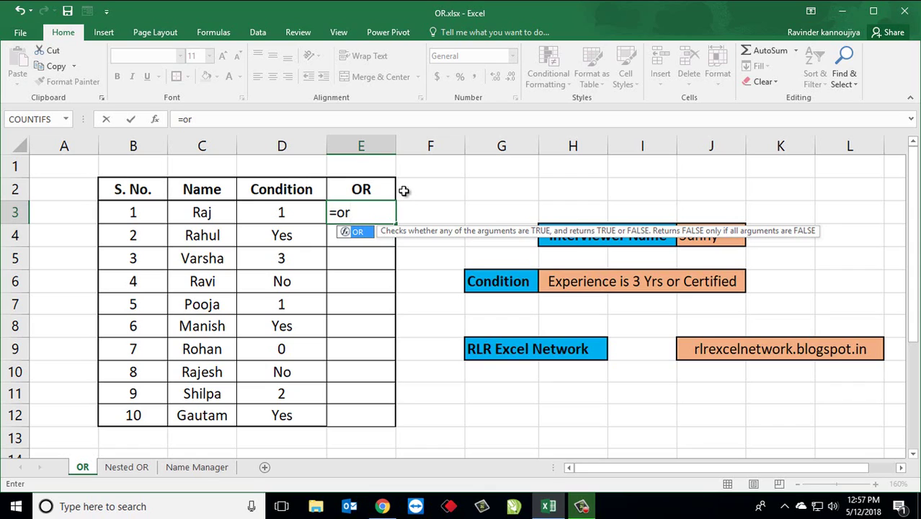
{"action": "key", "text": "Tab"}
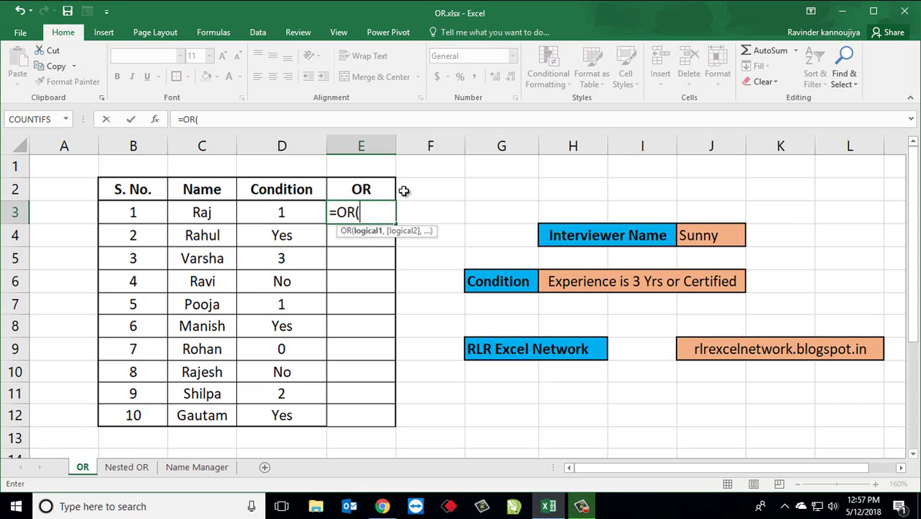
{"action": "key", "text": "Left"}
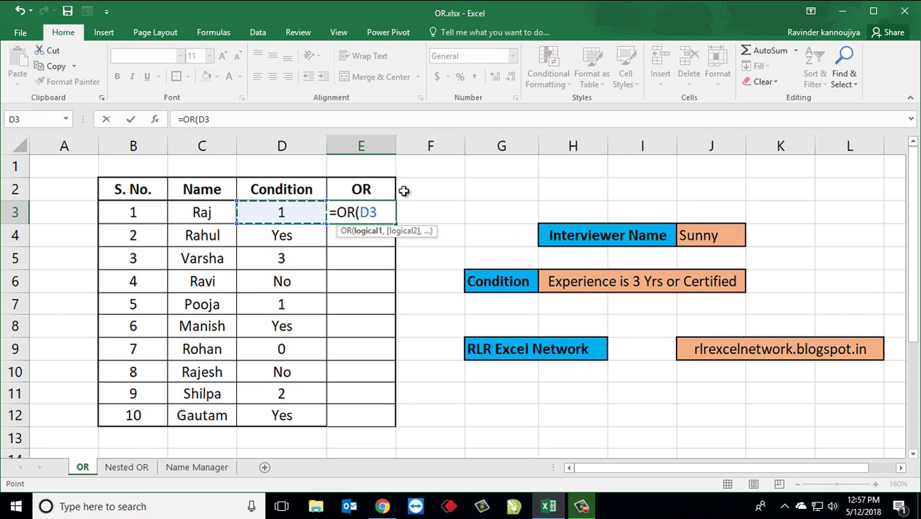
{"action": "type", "text": "="}
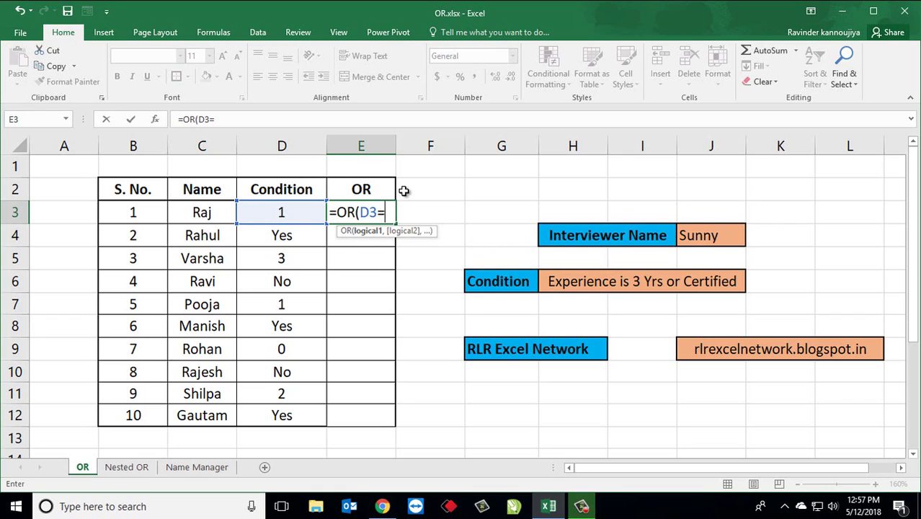
{"action": "type", "text": "3"}
{"action": "type", "text": ","}
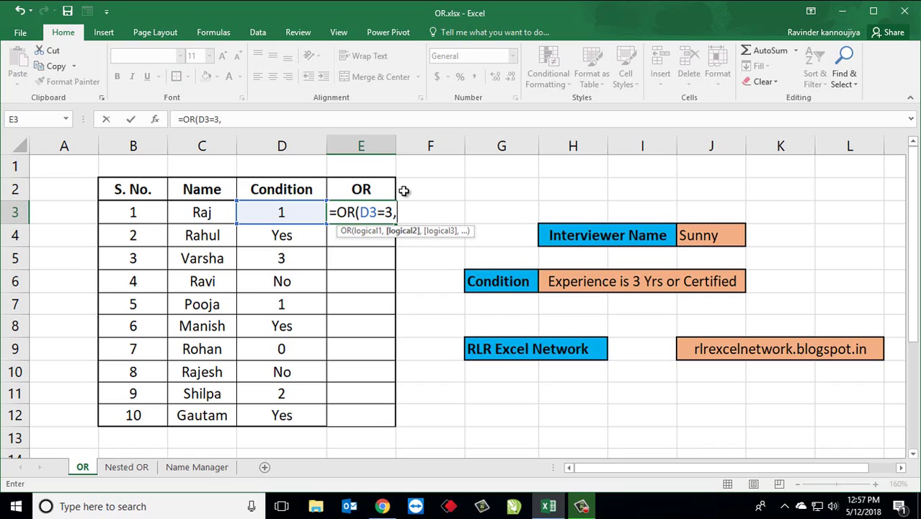
{"action": "key", "text": "Left"}
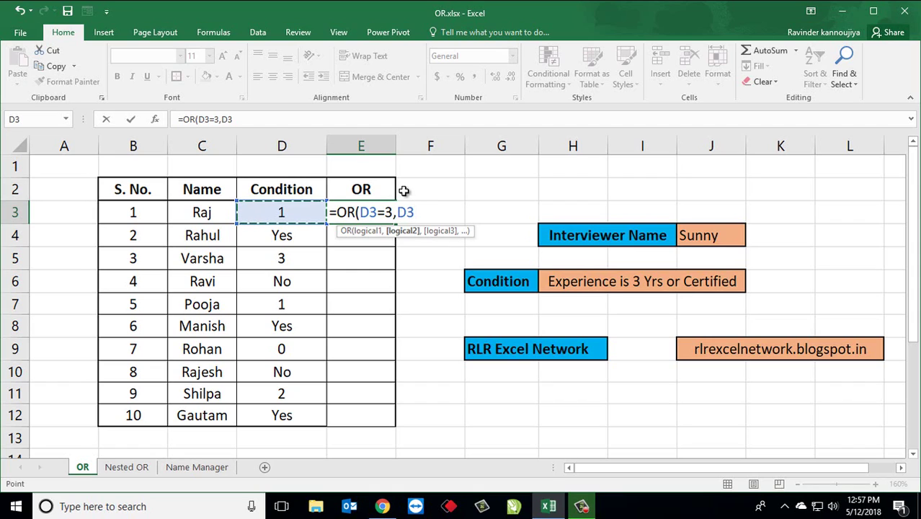
{"action": "type", "text": "="}
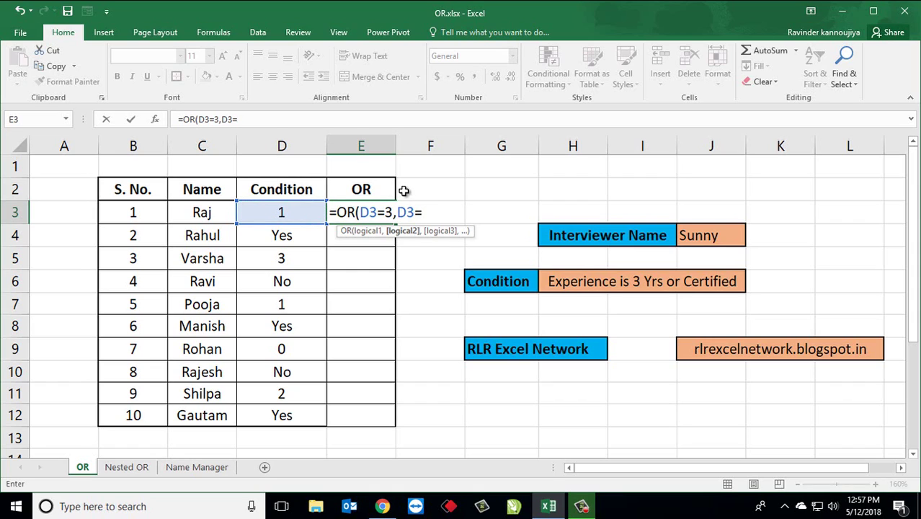
{"action": "type", "text": "\"Yes"}
{"action": "type", "text": "\")"}
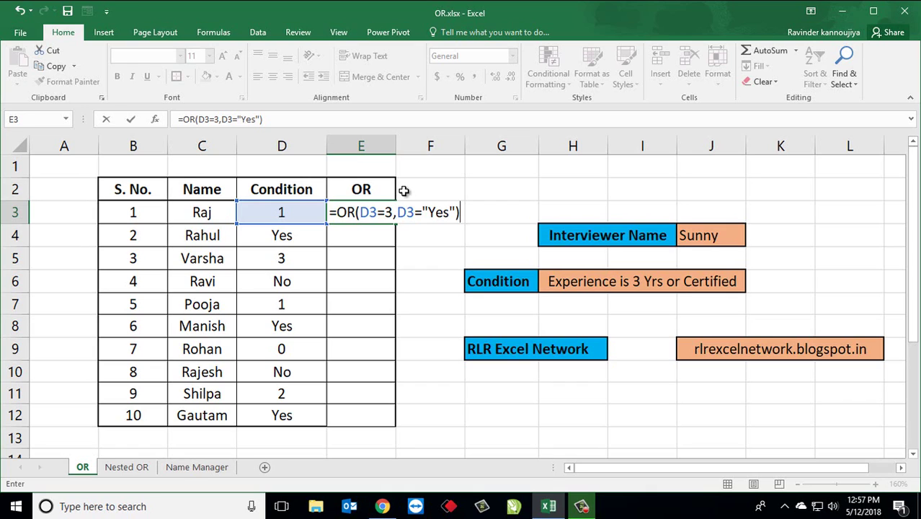
{"action": "key", "text": "Return"}
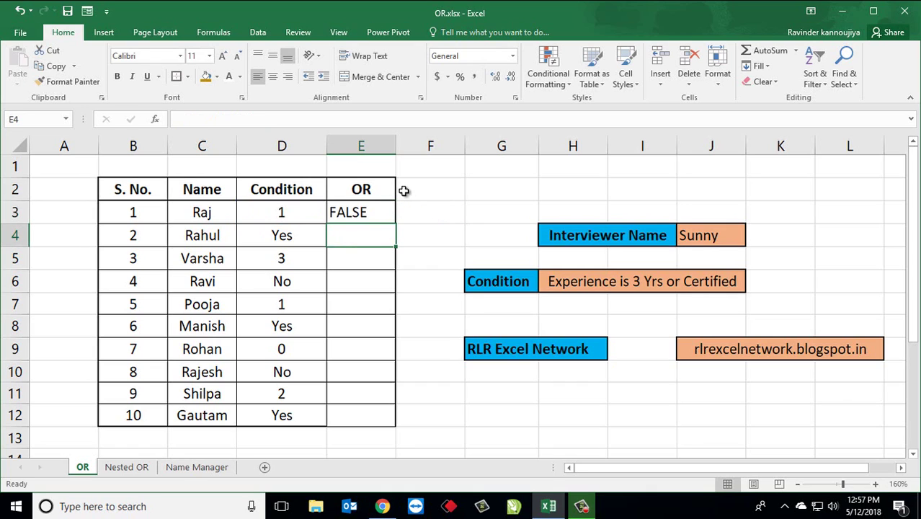
Copy the E3 OR formula into E4:E12 so every row shows TRUE or FALSE.
{"action": "key", "text": "Up"}
{"action": "key", "text": "Left"}
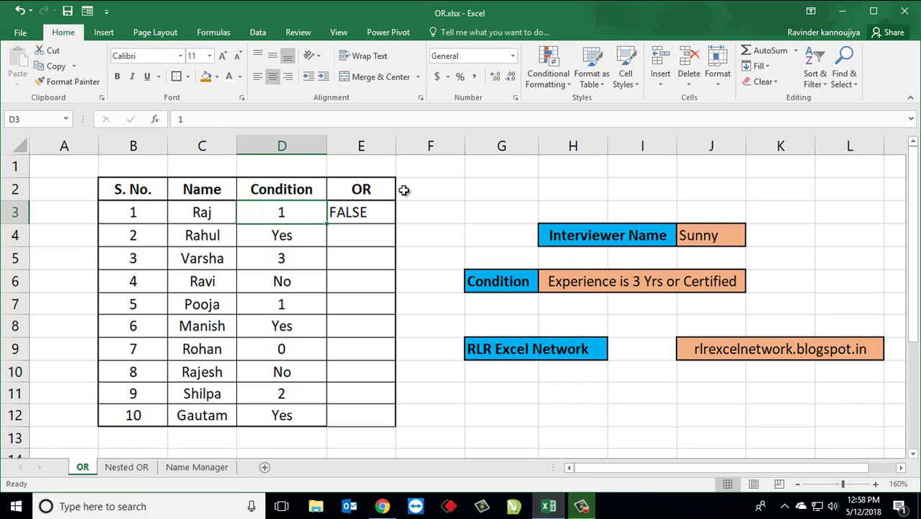
{"action": "key", "text": "Right"}
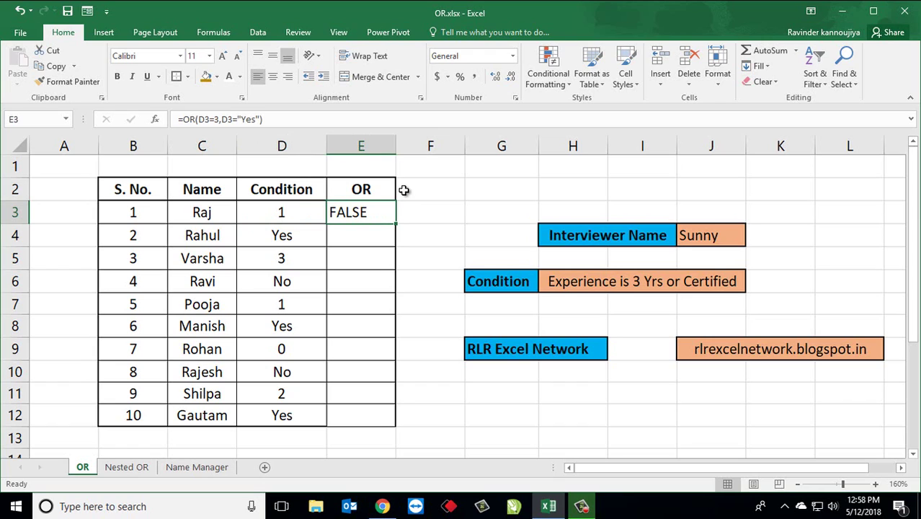
{"action": "key", "text": "ctrl+c"}
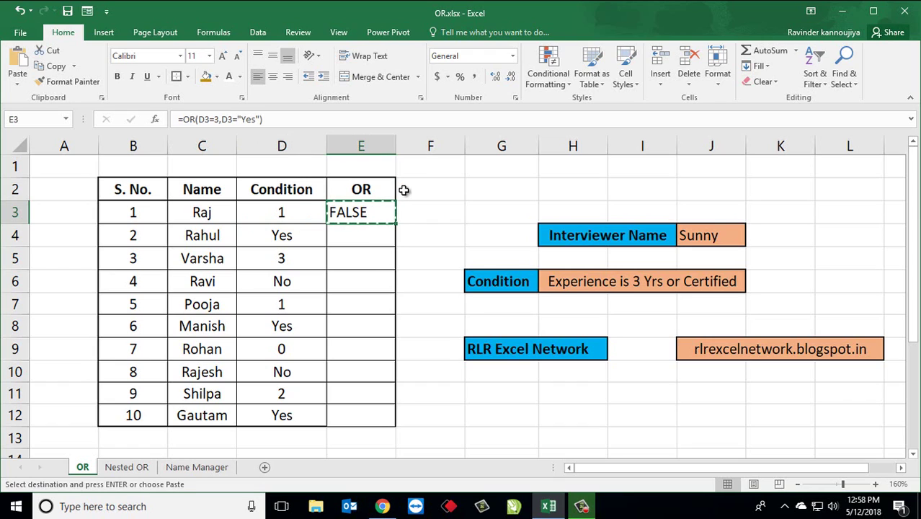
{"action": "key", "text": "shift+Down"}
{"action": "key", "text": "shift+Down"}
{"action": "key", "text": "shift+Down"}
{"action": "key", "text": "shift+Down"}
{"action": "key", "text": "shift+Down"}
{"action": "key", "text": "shift+Down"}
{"action": "key", "text": "shift+Down"}
{"action": "key", "text": "shift+Down"}
{"action": "key", "text": "shift+Down"}
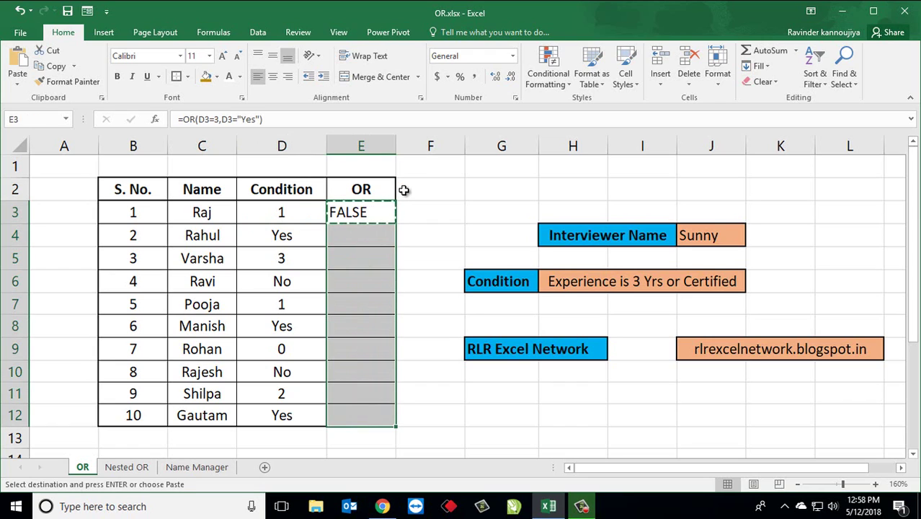
{"action": "key", "text": "ctrl+v"}
{"action": "key", "text": "Escape"}
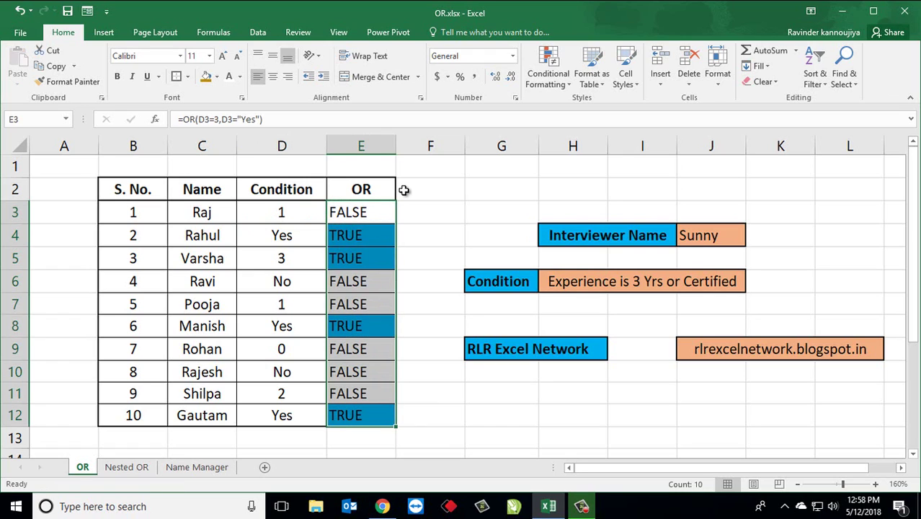
{"action": "key", "text": "Up"}
{"action": "key", "text": "Down"}
{"action": "key", "text": "Left"}
{"action": "key", "text": "Down"}
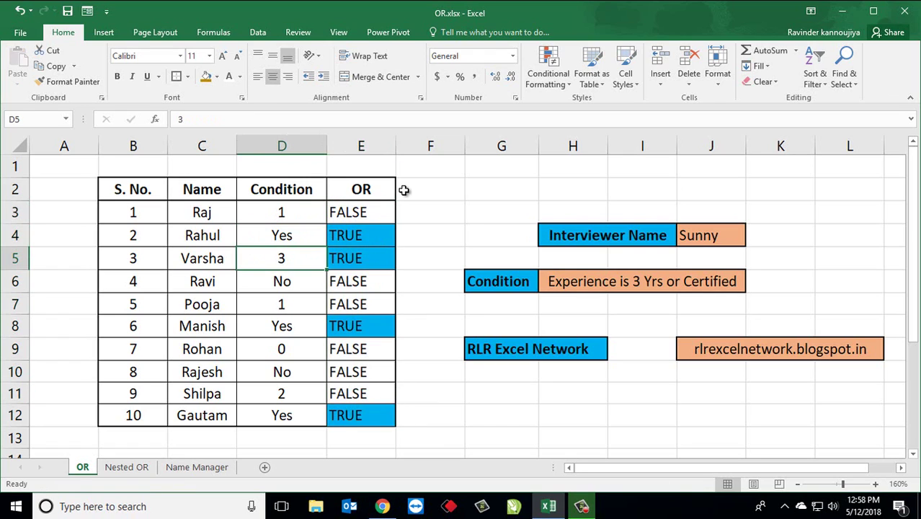
{"action": "key", "text": "Right"}
{"action": "key", "text": "Left"}
{"action": "key", "text": "Right"}
{"action": "key", "text": "Left"}
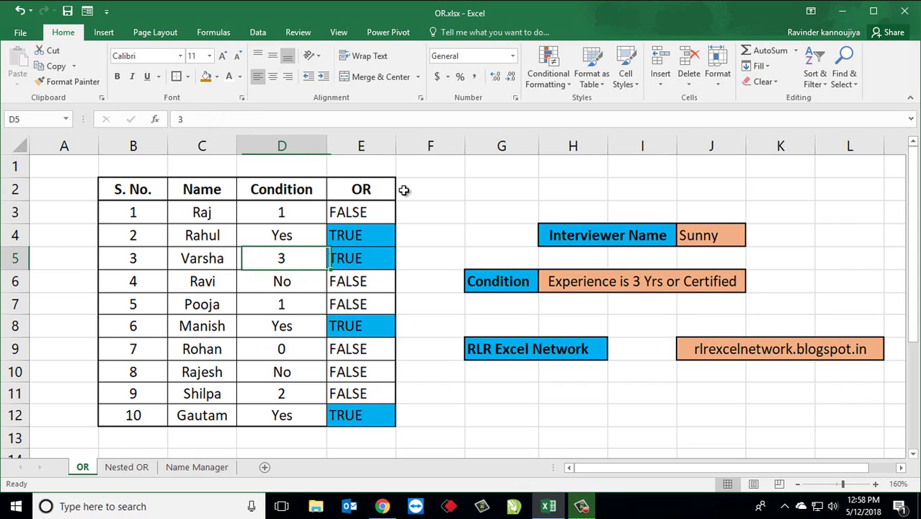
{"action": "key", "text": "Up"}
{"action": "key", "text": "Up"}
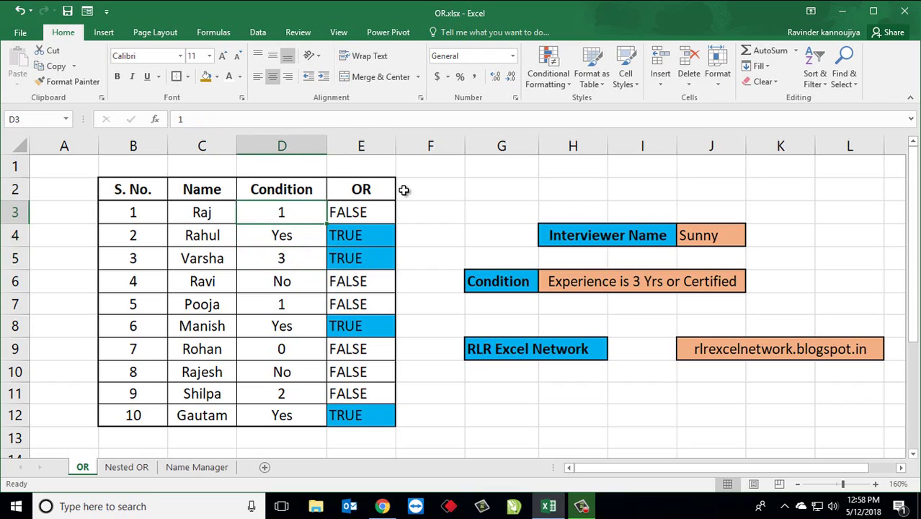
{"action": "key", "text": "Down"}
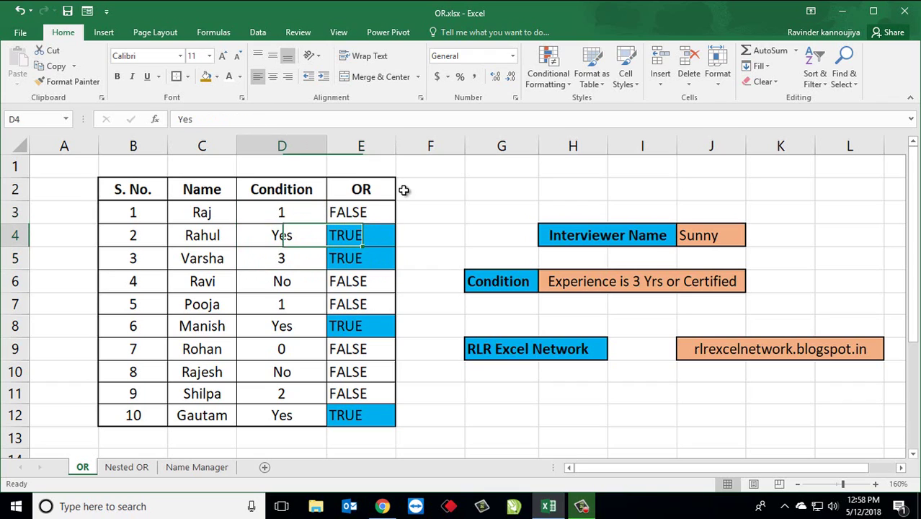
{"action": "key", "text": "Down"}
{"action": "key", "text": "Down"}
{"action": "key", "text": "Down"}
{"action": "key", "text": "Down"}
{"action": "key", "text": "Down"}
{"action": "key", "text": "Down"}
{"action": "key", "text": "Down"}
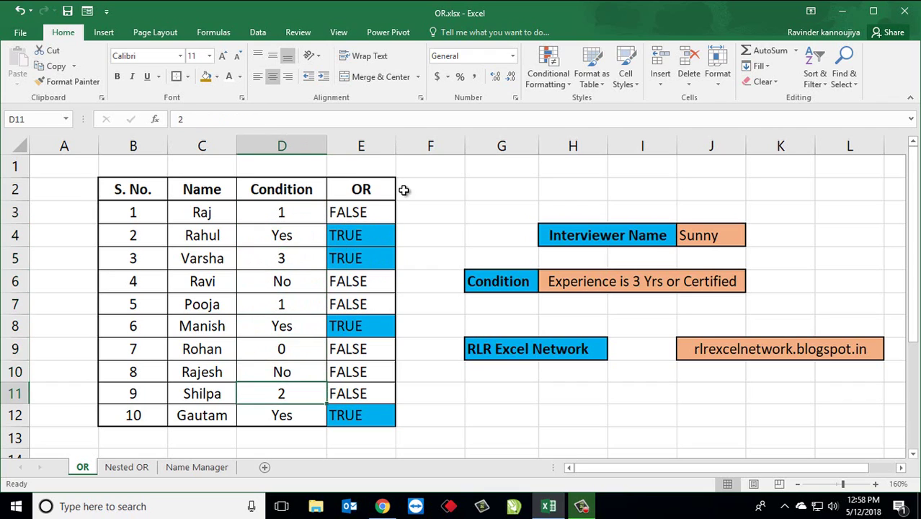
{"action": "key", "text": "Down"}
{"action": "key", "text": "Right"}
{"action": "key", "text": "Up"}
{"action": "key", "text": "Up"}
{"action": "key", "text": "Up"}
{"action": "key", "text": "Up"}
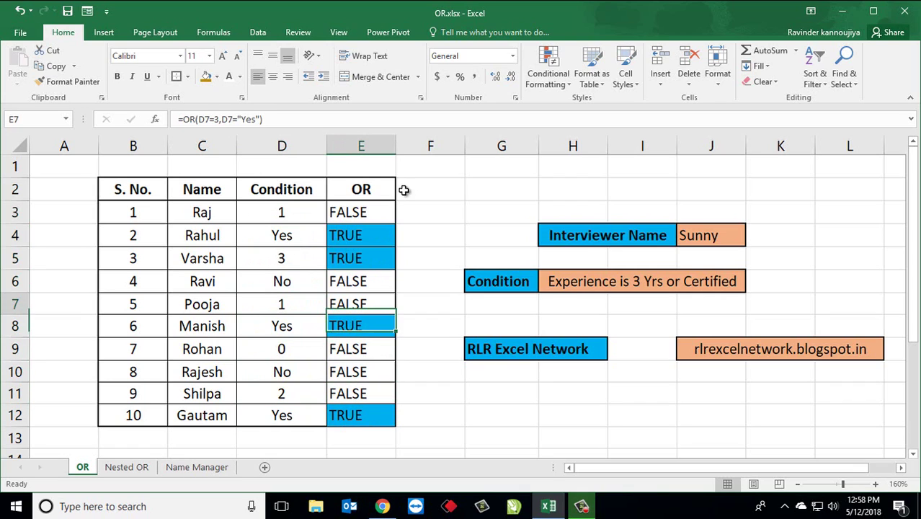
{"action": "key", "text": "Up"}
{"action": "key", "text": "Up"}
{"action": "key", "text": "Up"}
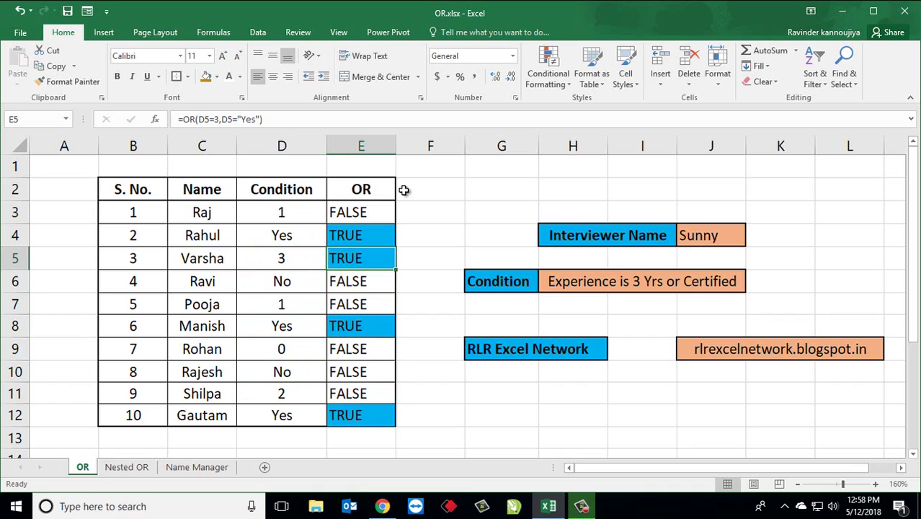
{"action": "key", "text": "Up"}
{"action": "key", "text": "Up"}
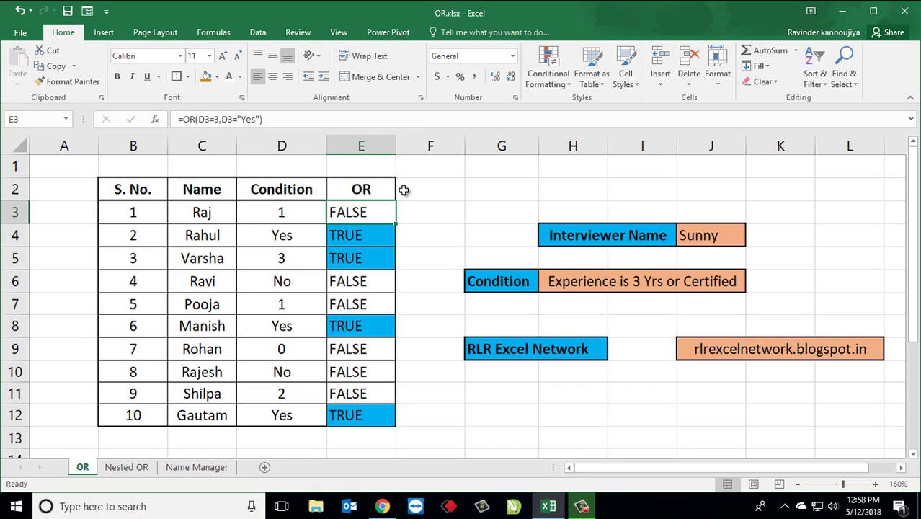
{"action": "key", "text": "Down"}
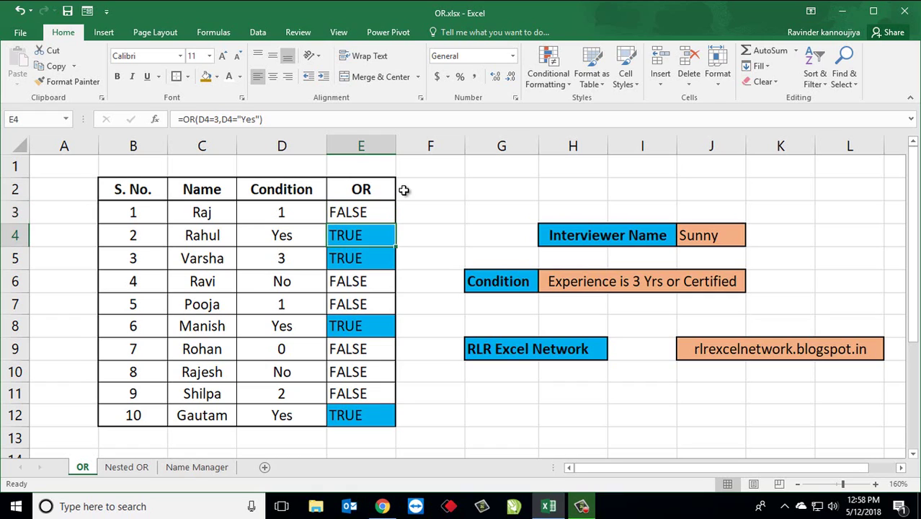
{"action": "key", "text": "Down"}
{"action": "key", "text": "Up"}
{"action": "key", "text": "Up"}
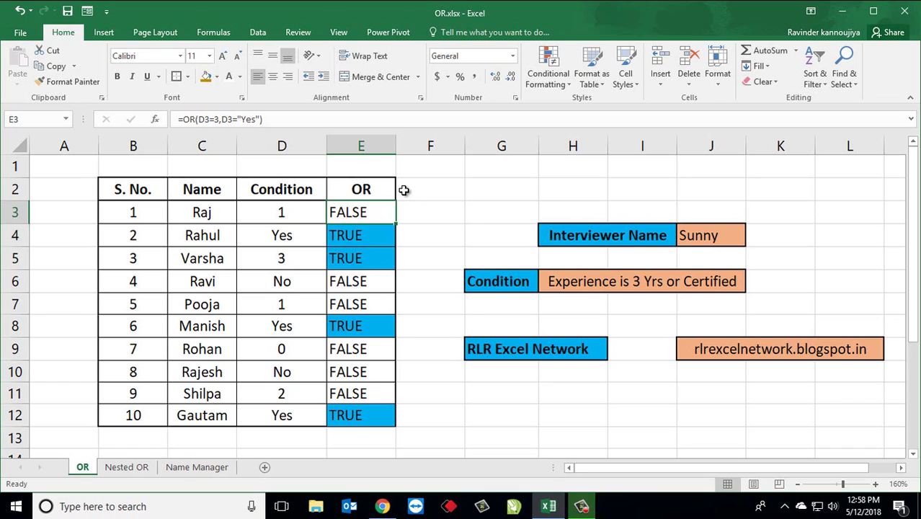
{"action": "key", "text": "Down"}
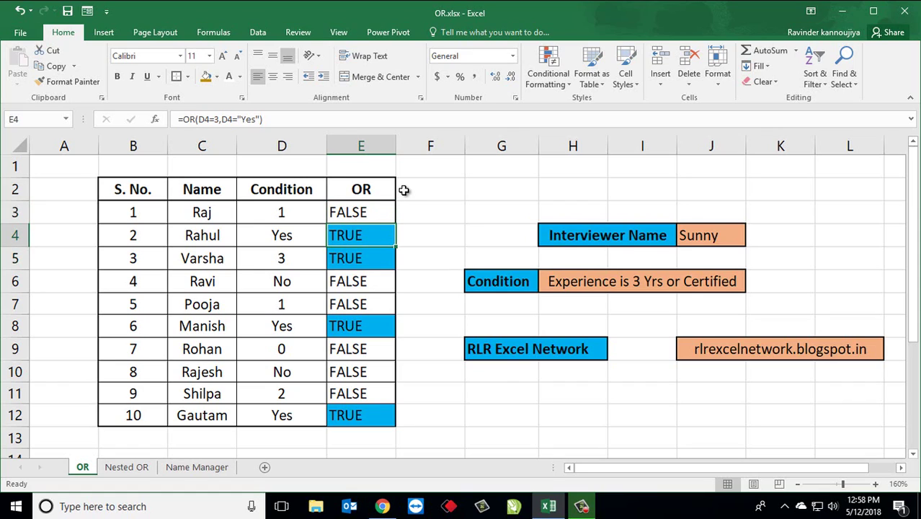
{"action": "key", "text": "Up"}
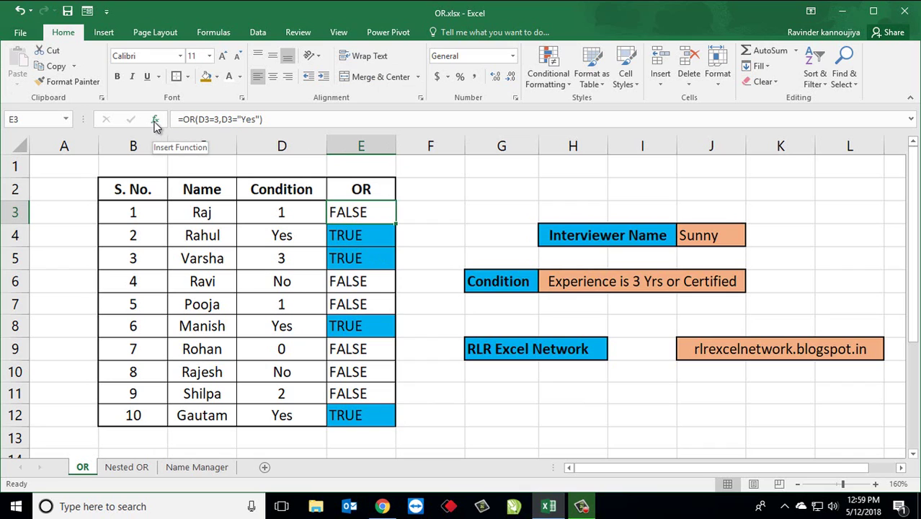
{"action": "left_click", "coordinate": [155, 122]}
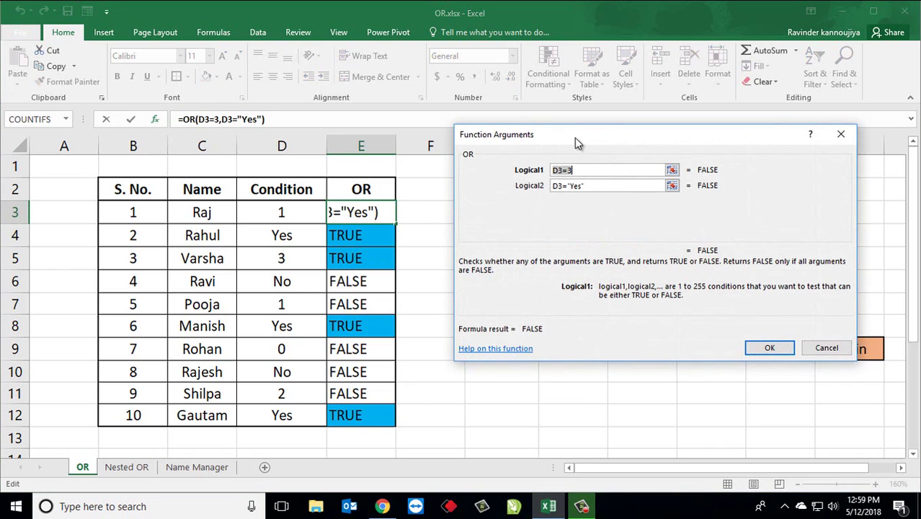
{"action": "left_click_drag", "start_coordinate": [581, 116], "coordinate": [587, 94]}
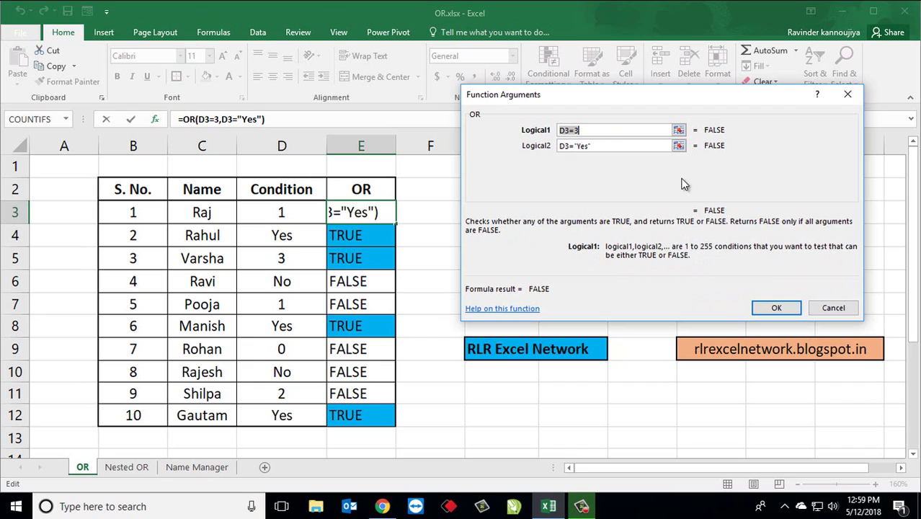
{"action": "left_click", "coordinate": [775, 308]}
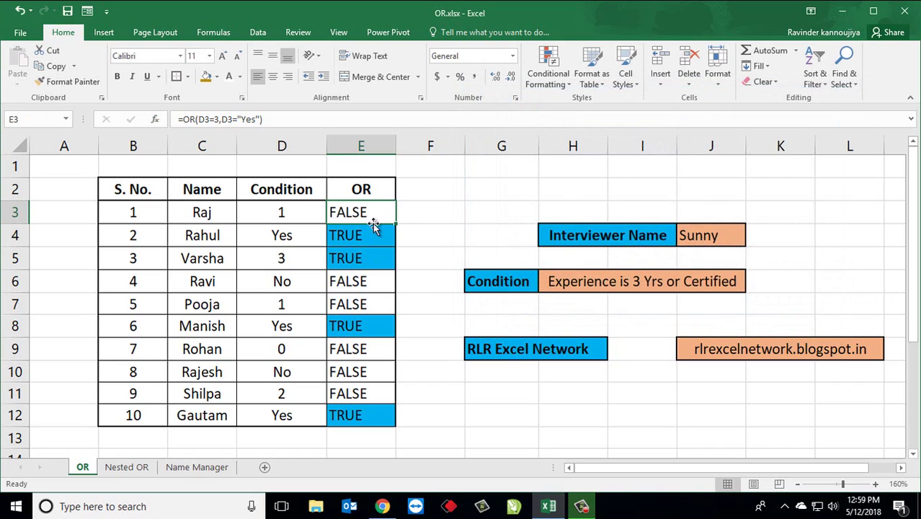